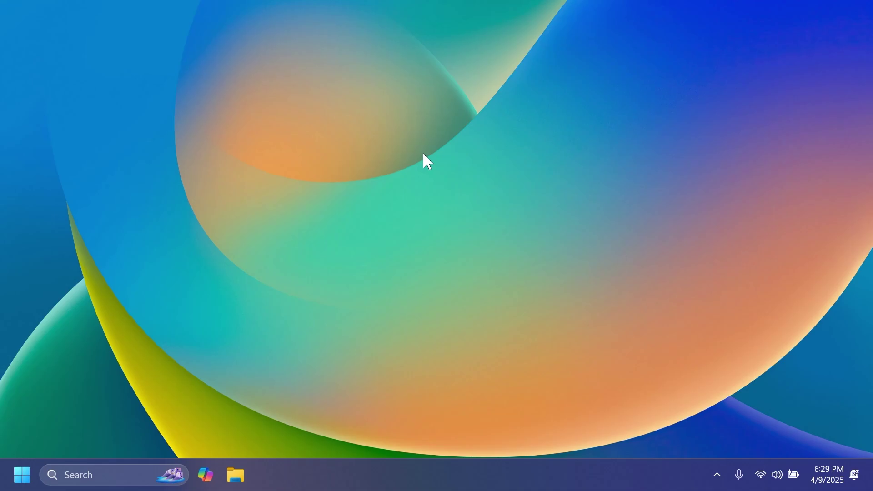
- Open Settings on the About page with Win+Pause, scroll through it, then close it
key(super+Pause)
scroll(402, 236, down, 5)
scroll(401, 237, down, 4)
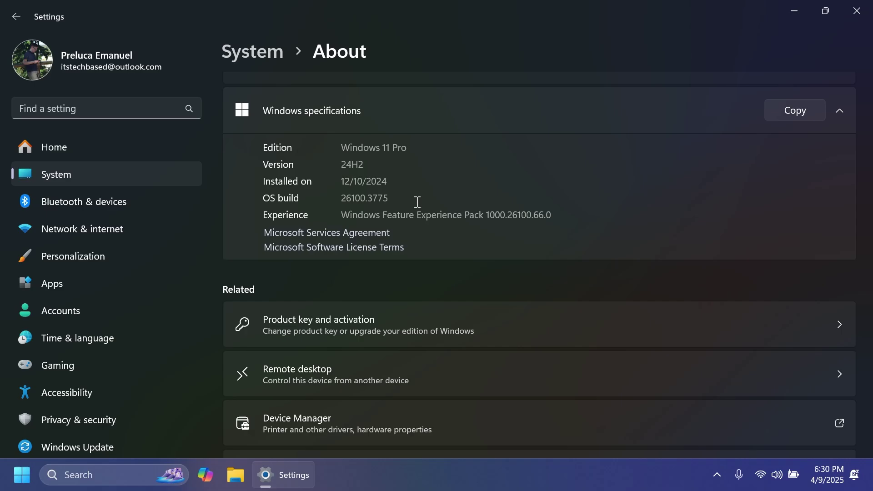
key(alt+F4)
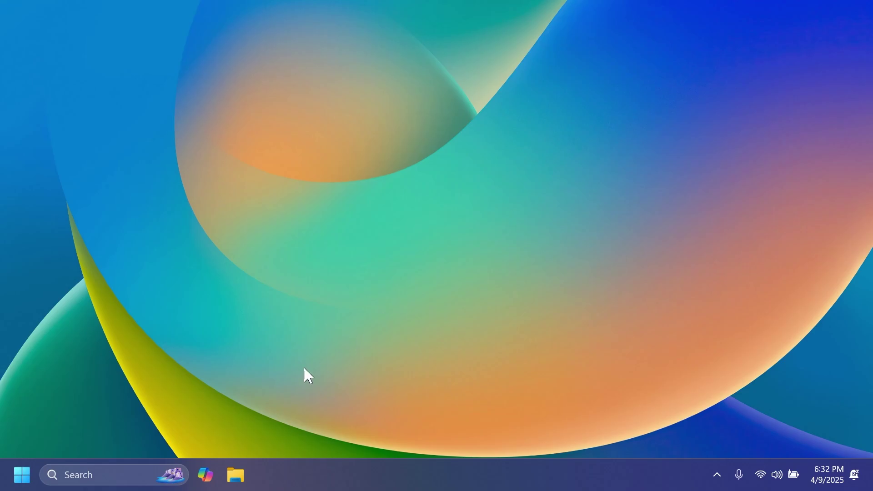
- Reopen Settings maximized and go to System > About
key(super+i)
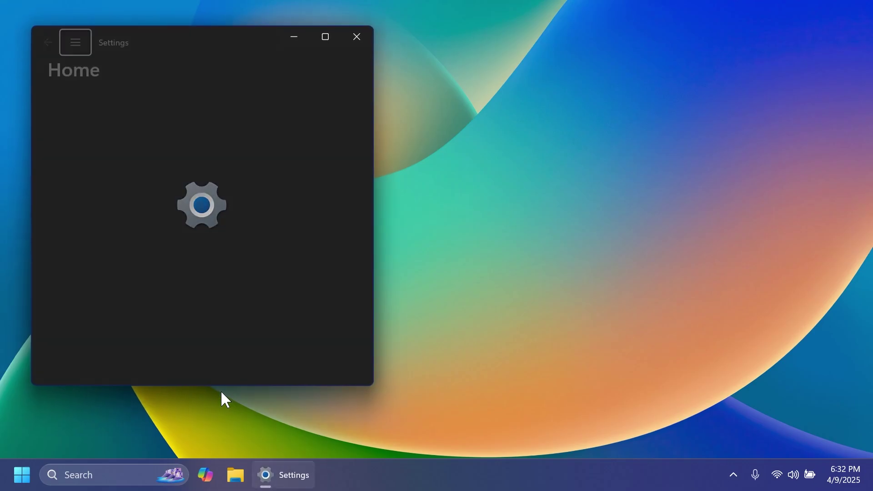
click(325, 33)
click(86, 176)
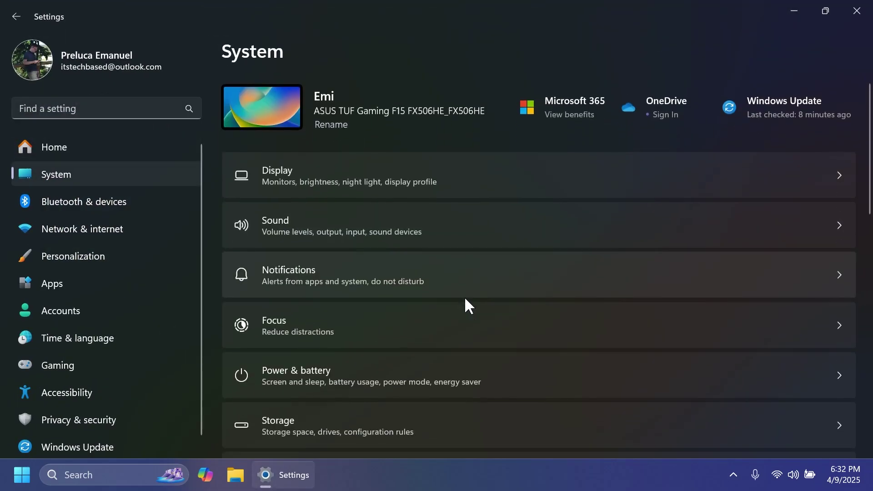
scroll(464, 304, down, 10)
click(336, 431)
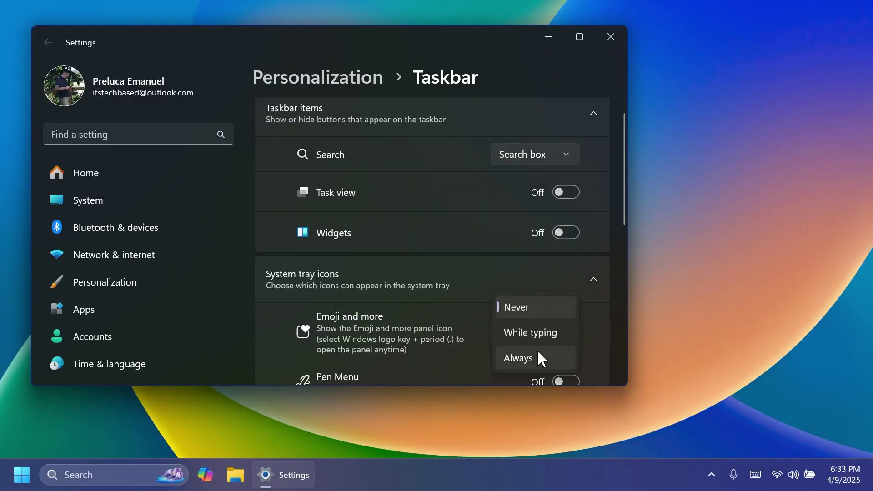
- Set the Emoji and more tray icon to always show, open the emoji panel, then open and close Task Manager
click(539, 357)
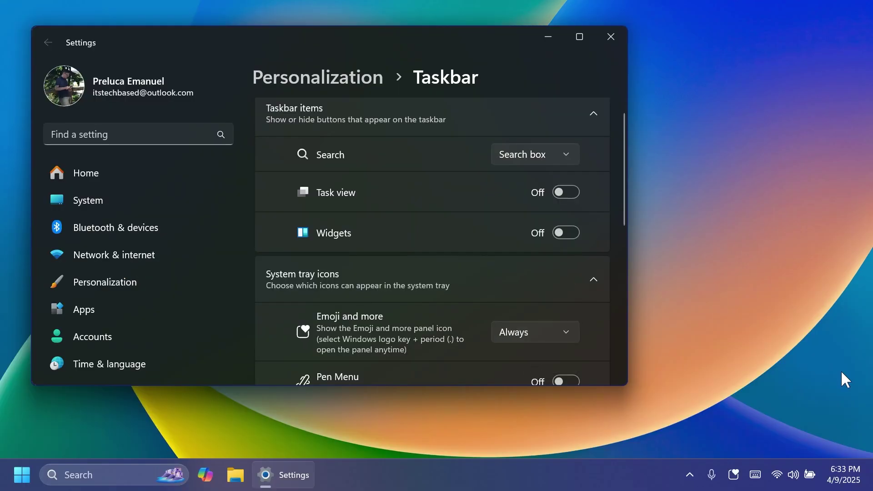
click(734, 474)
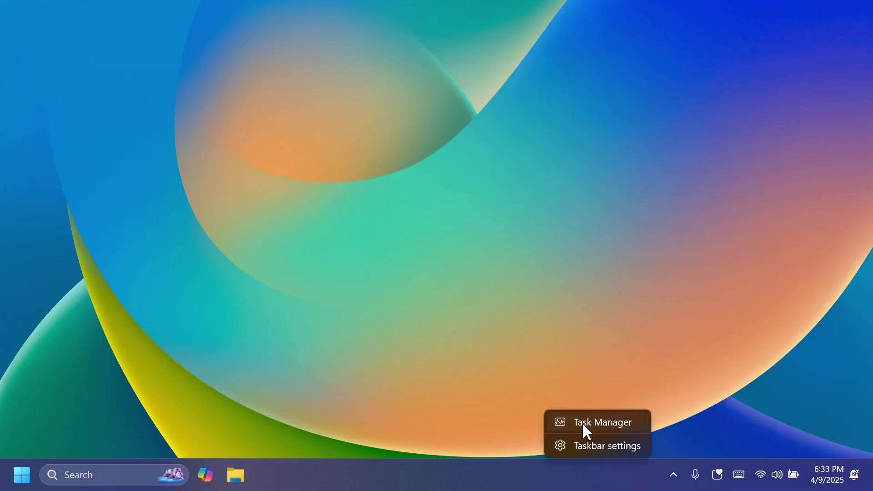
click(583, 424)
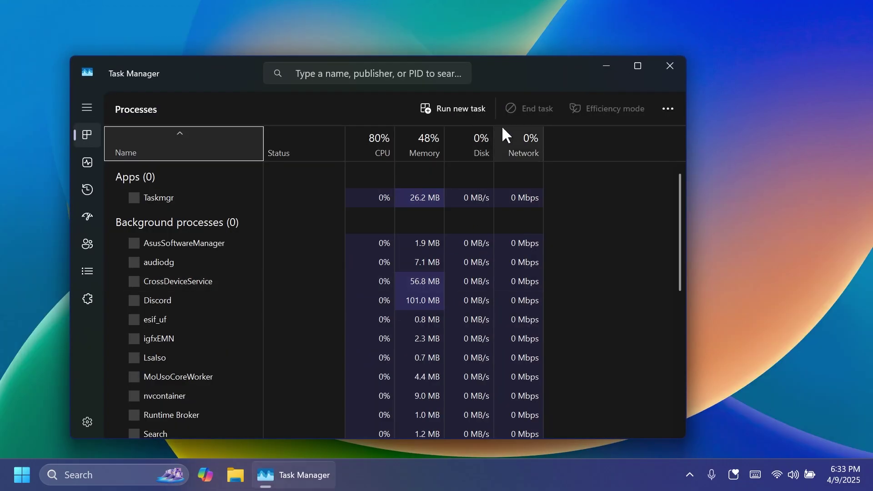
click(668, 60)
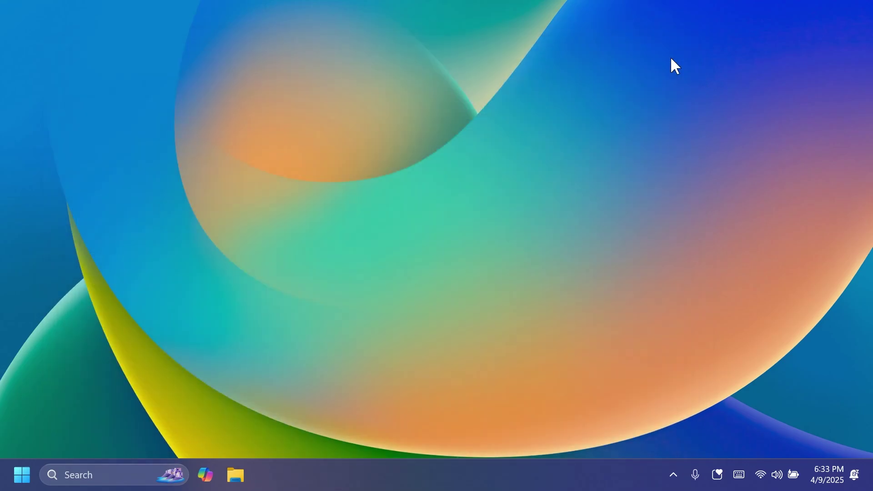
- Open File Explorer on Home, shift it slightly left, close it, and launch Copilot
click(236, 476)
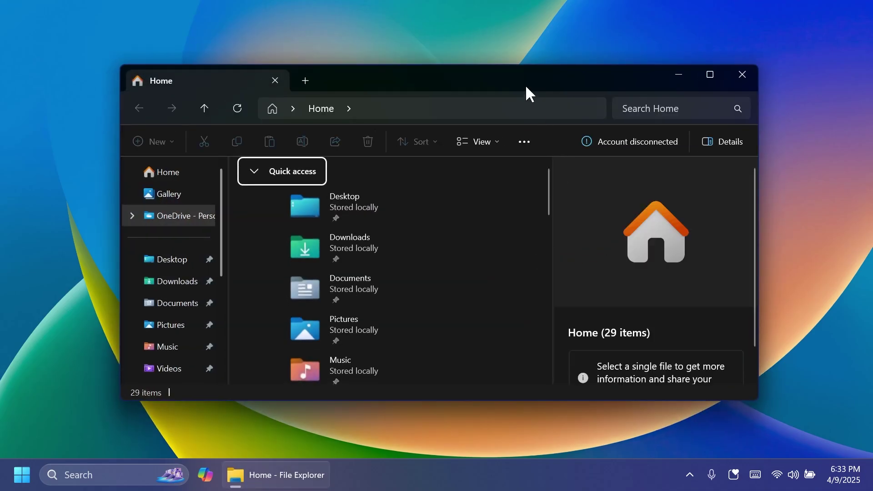
drag(526, 87, 479, 90)
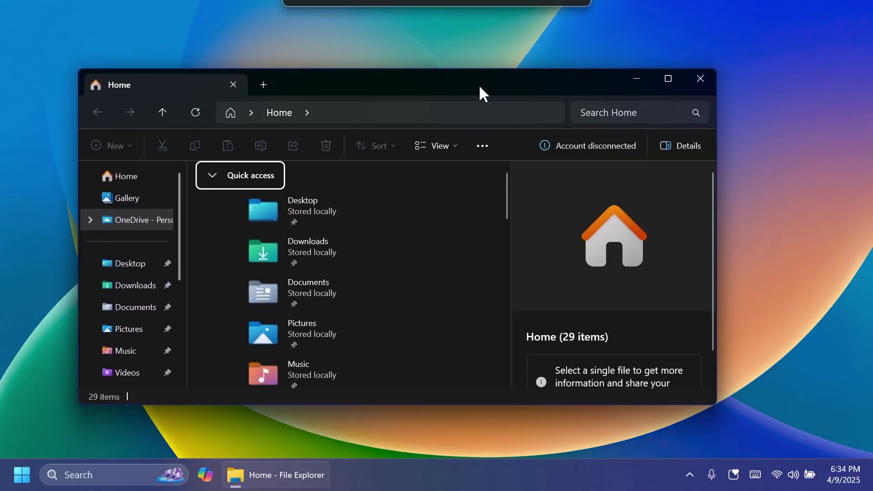
click(708, 90)
click(206, 475)
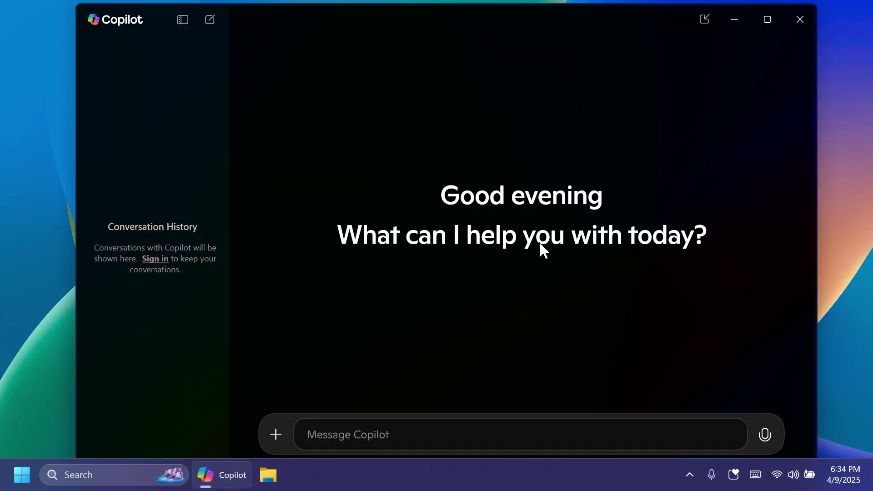
- Close Copilot, search Windows for 'pho', 'sn' and 'store', then dismiss the search flyout
click(801, 19)
key(super+s)
text(pho)
key(BackSpace)
key(BackSpace)
key(BackSpace)
text(sn)
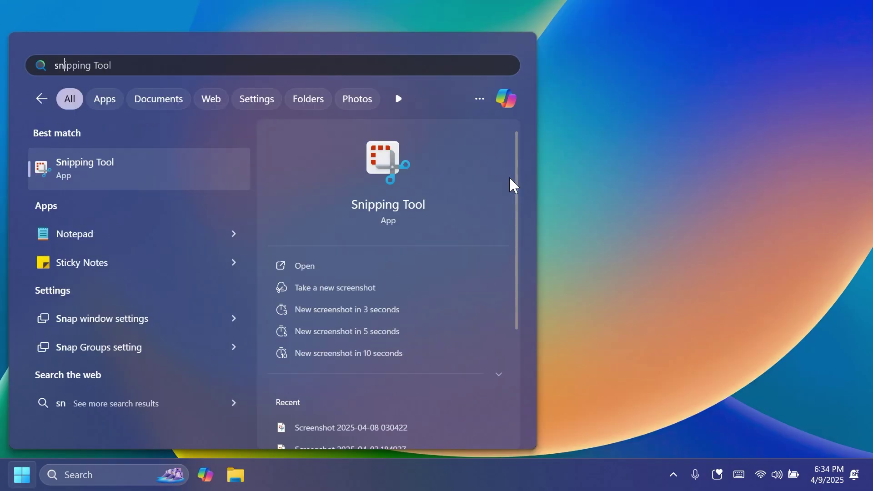
key(BackSpace)
key(BackSpace)
text(store)
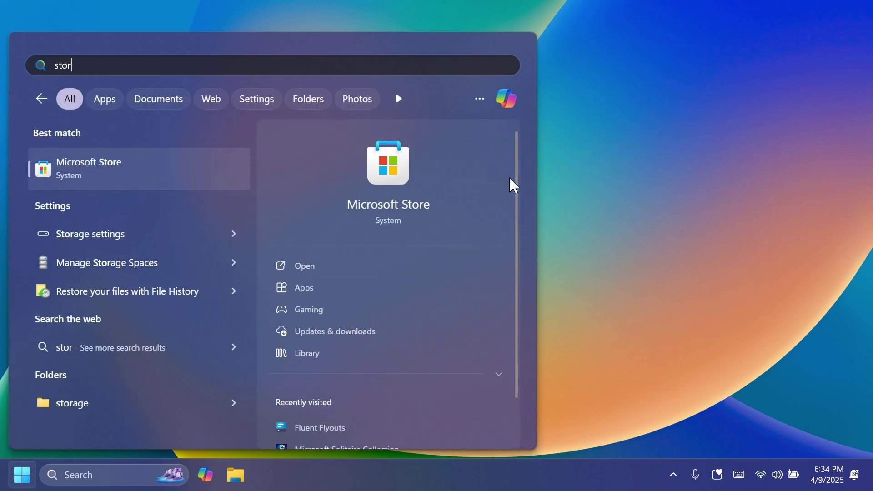
click(607, 171)
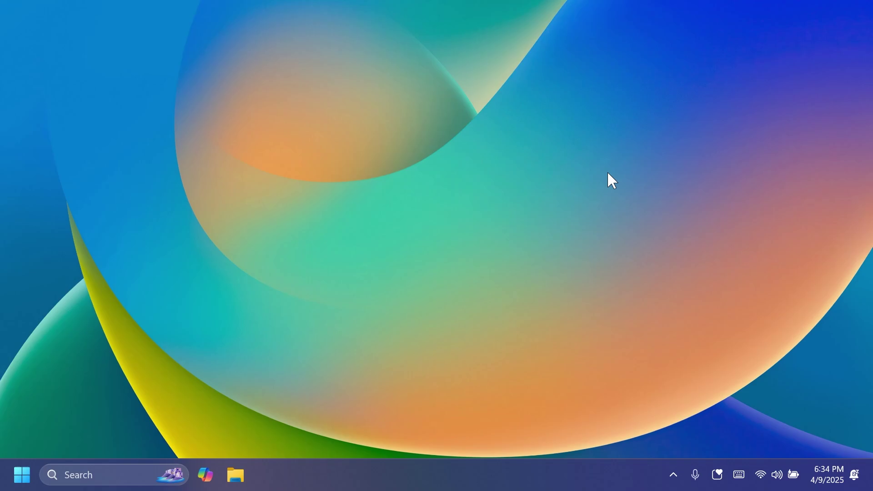
- Run Check for updates on the Windows Update page, then close Settings
key(super+i)
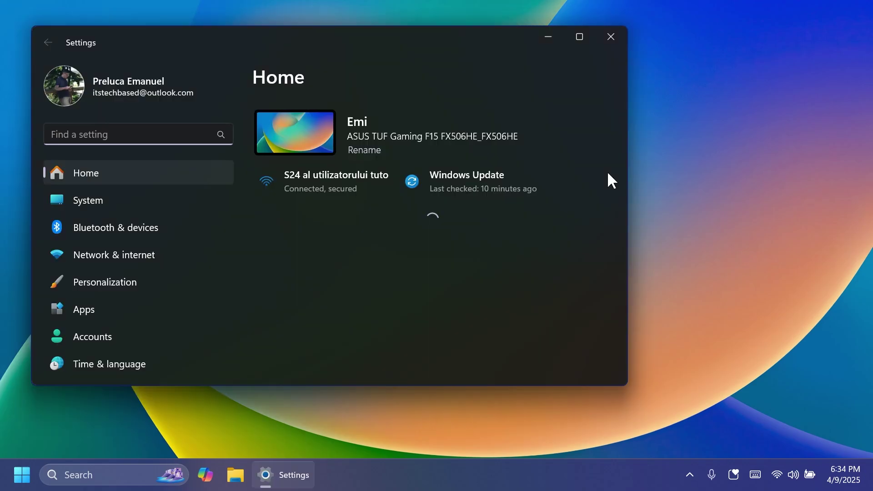
click(454, 173)
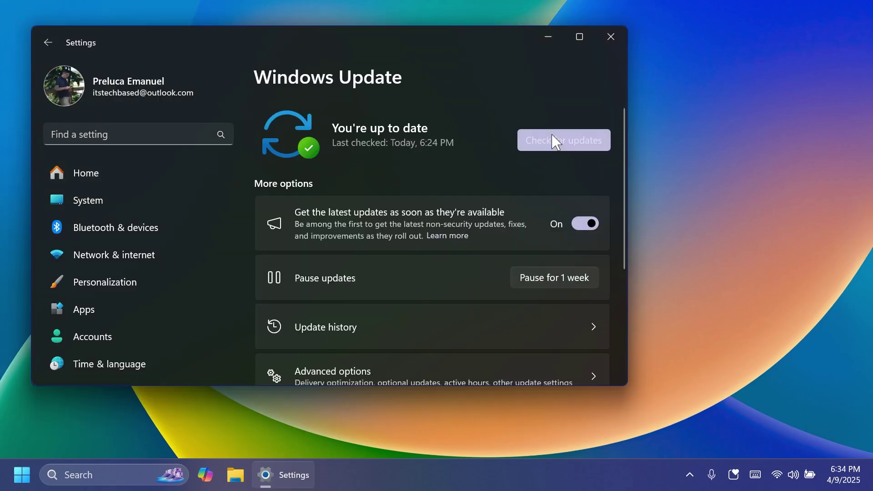
click(558, 139)
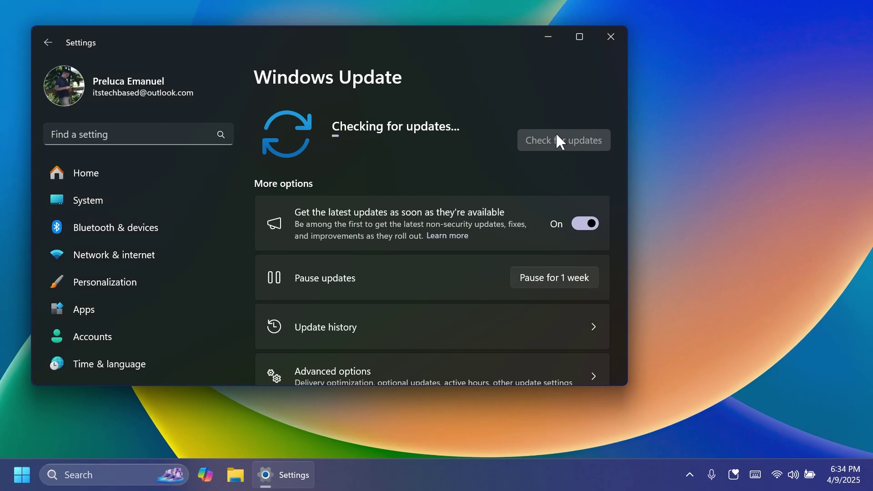
click(614, 39)
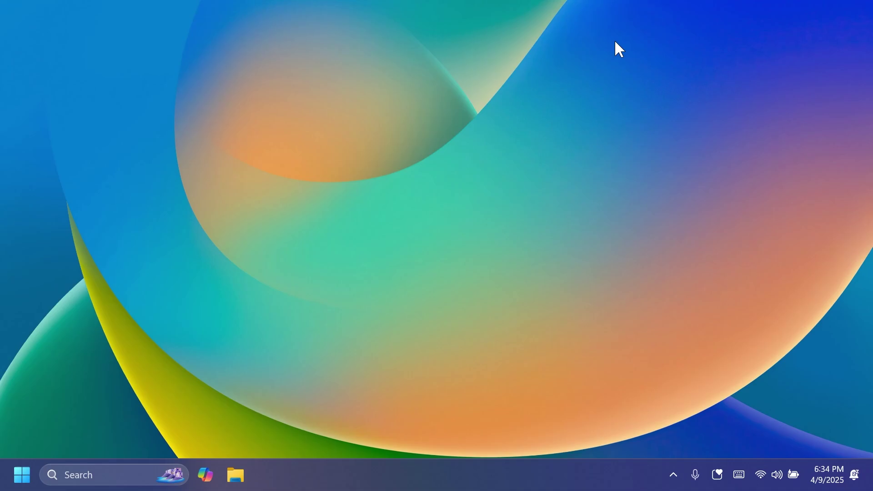